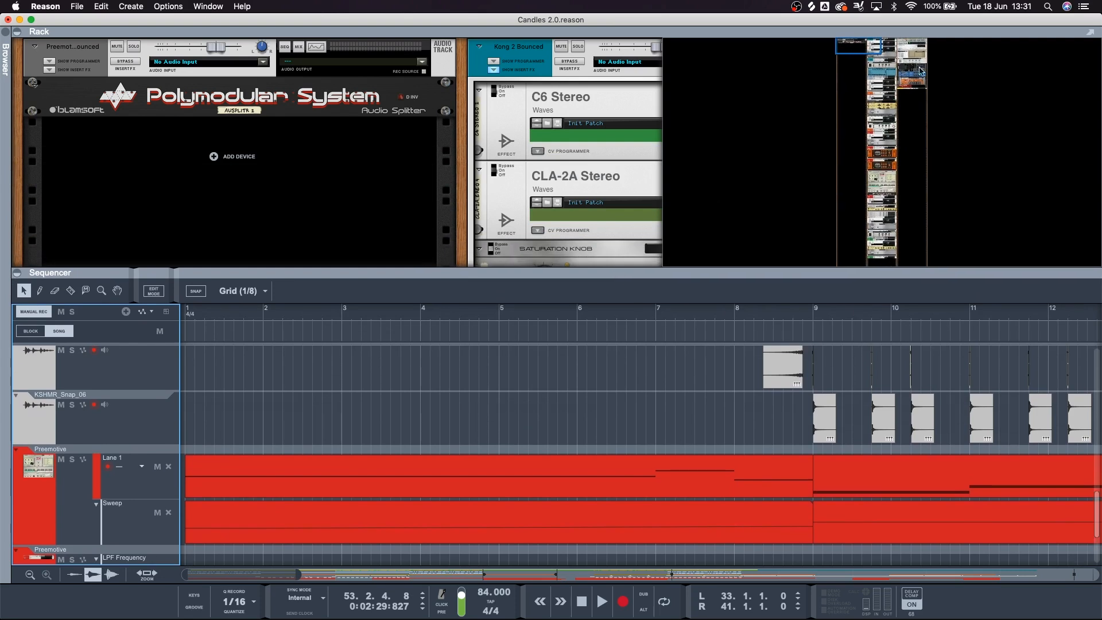
- Enlarge the rack around the Beatmaker Dope device and audition the kick and snare sounds on its drum keyboard
left_click(884, 177)
scroll(370, 261, "down", 5)
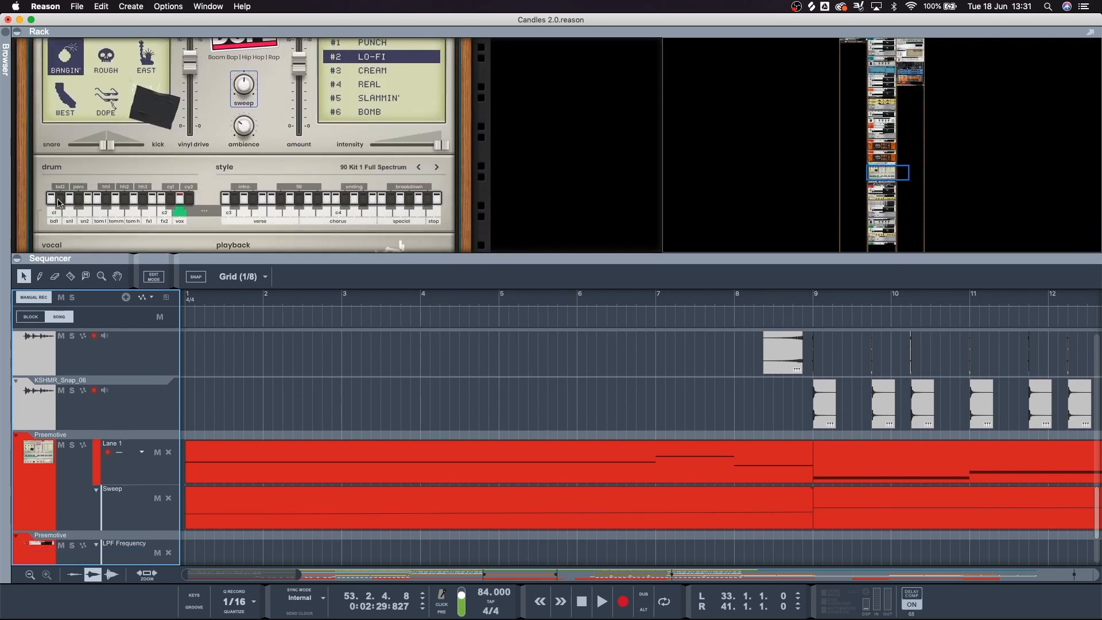
scroll(63, 207, "down", 1)
scroll(43, 210, "down", 3)
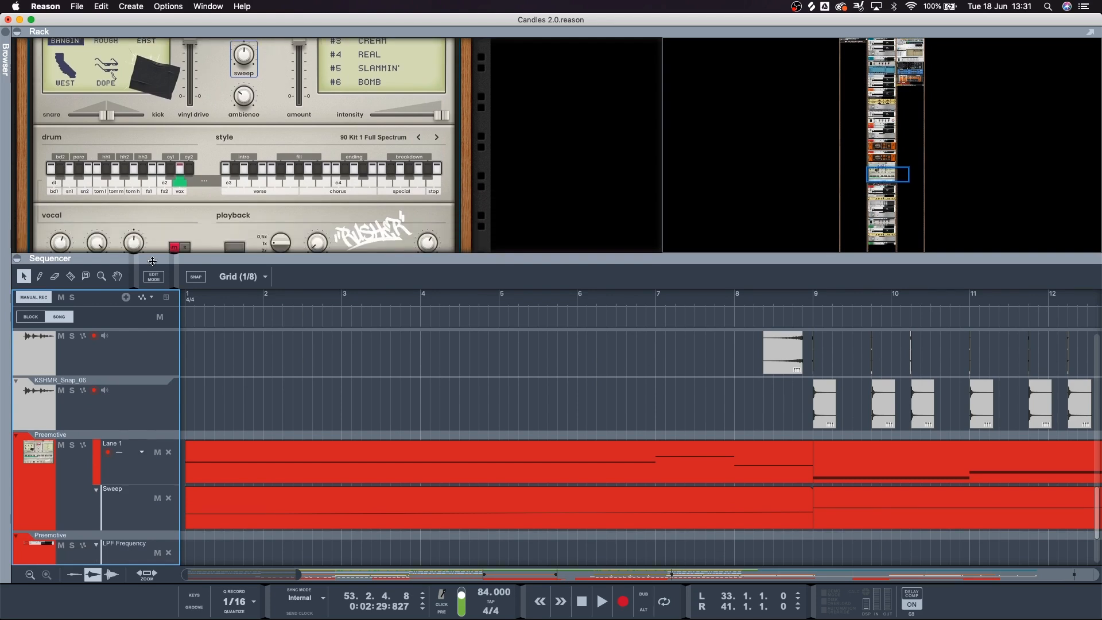
left_click_drag(165, 254, 166, 292)
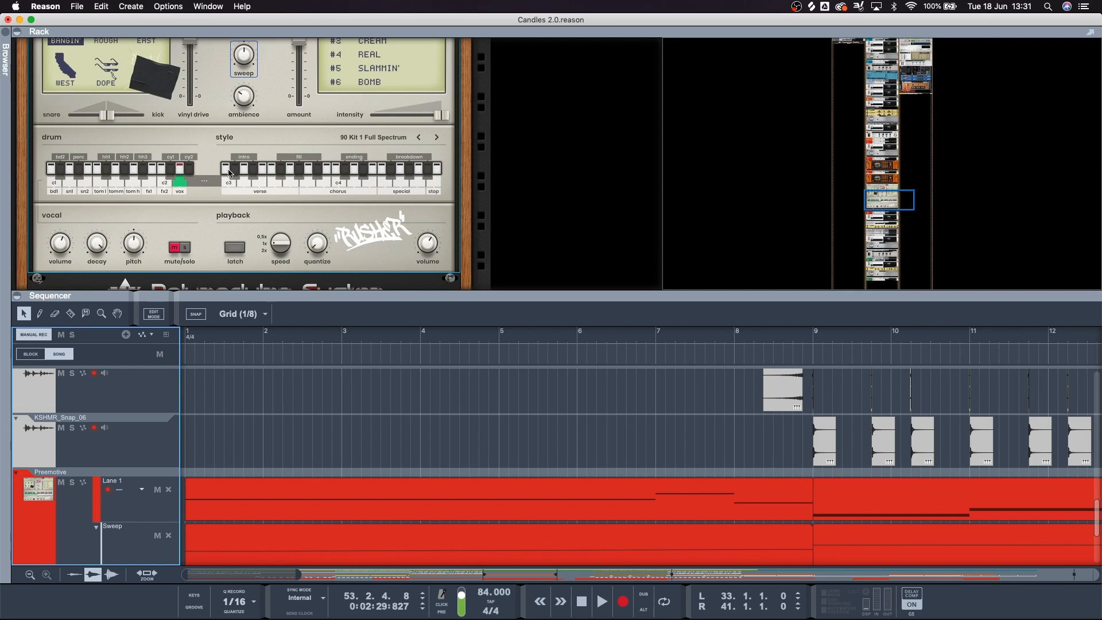
left_click(71, 172)
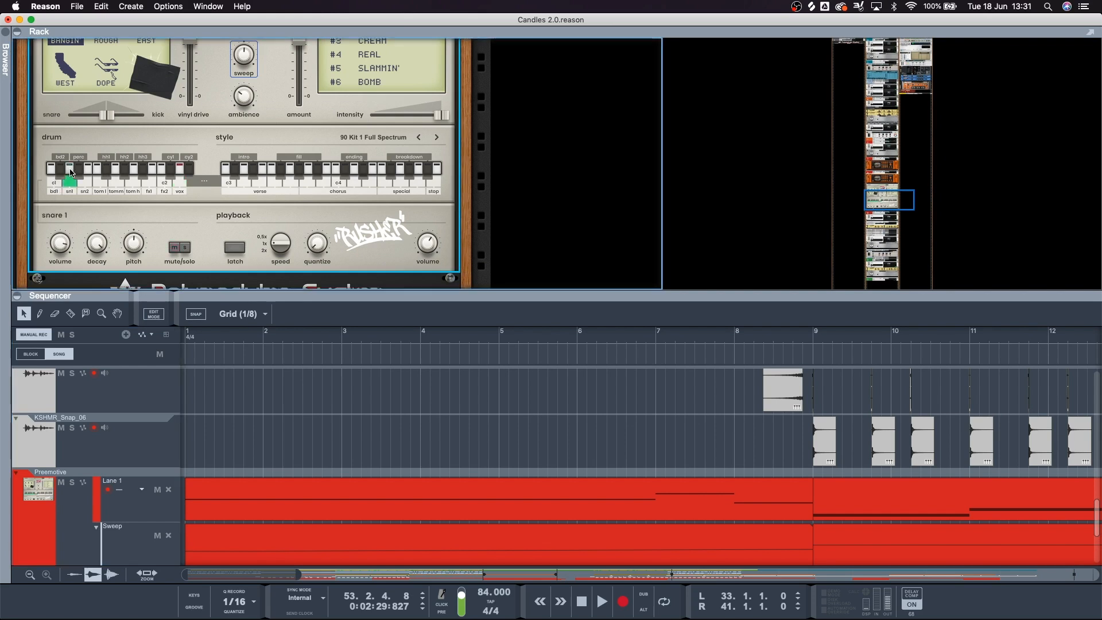
left_click(90, 171)
left_click(70, 170)
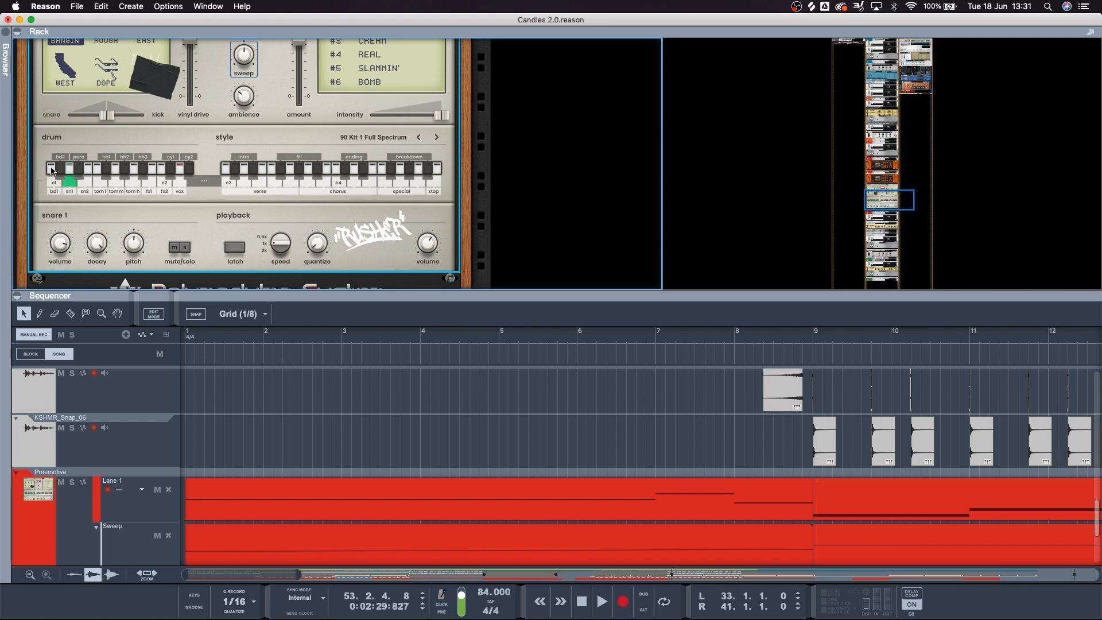
left_click(59, 170)
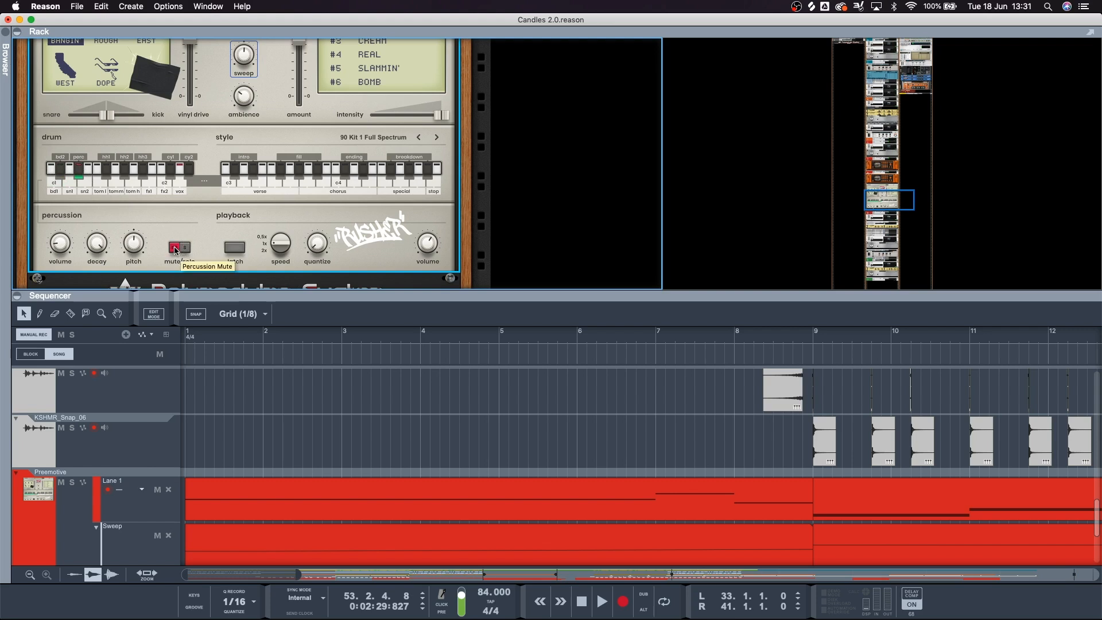
- Mute the percussion, low tom and following drum sounds in the Beatmaker Dope's drum section, and play the song
left_click(87, 170)
left_click(98, 171)
left_click(174, 248)
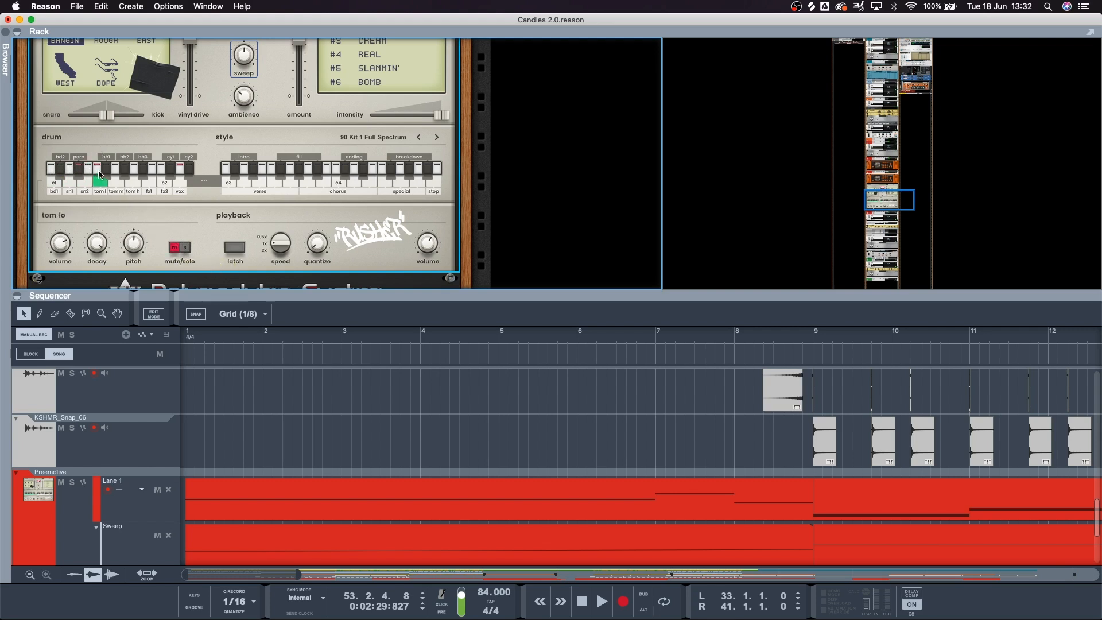
left_click(124, 180)
left_click(176, 247)
left_click(125, 171)
left_click(175, 248)
key("KP_0")
key("space")
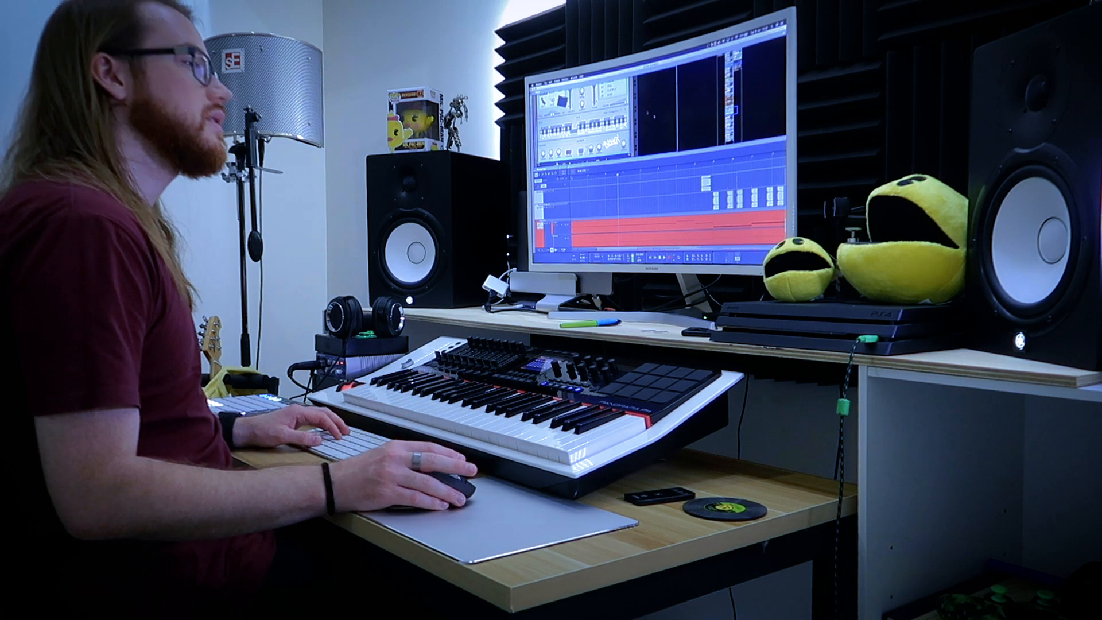
- Enlarge the sequencer, check the Bounce in Place option for the first Preemotive clip, and select the Preemotive Bounced track
left_click_drag(557, 165, 557, 112)
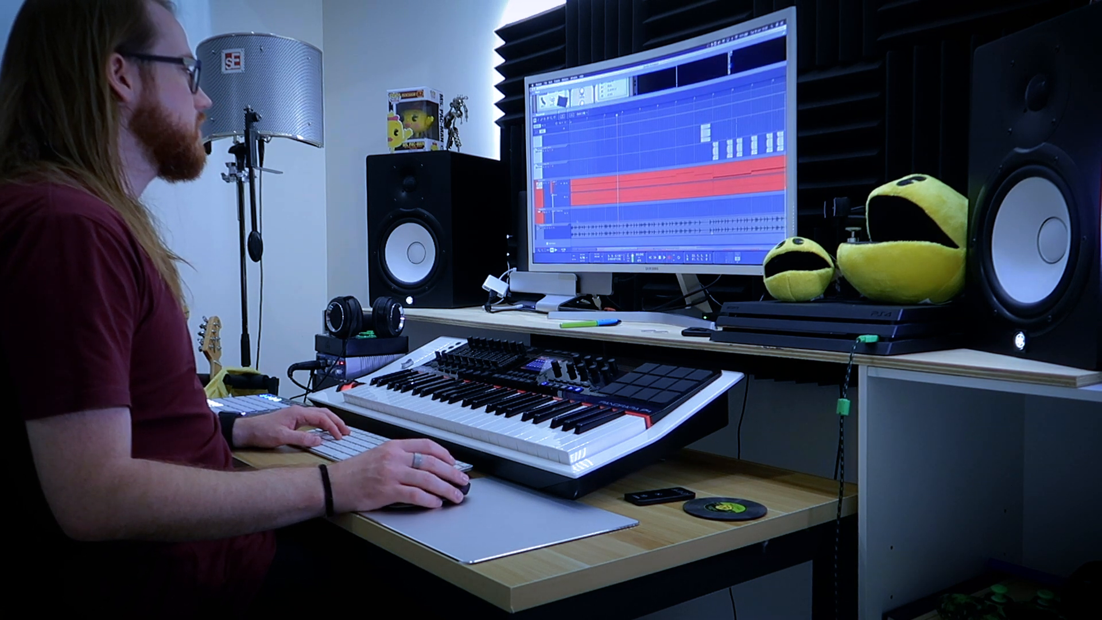
right_click(604, 184)
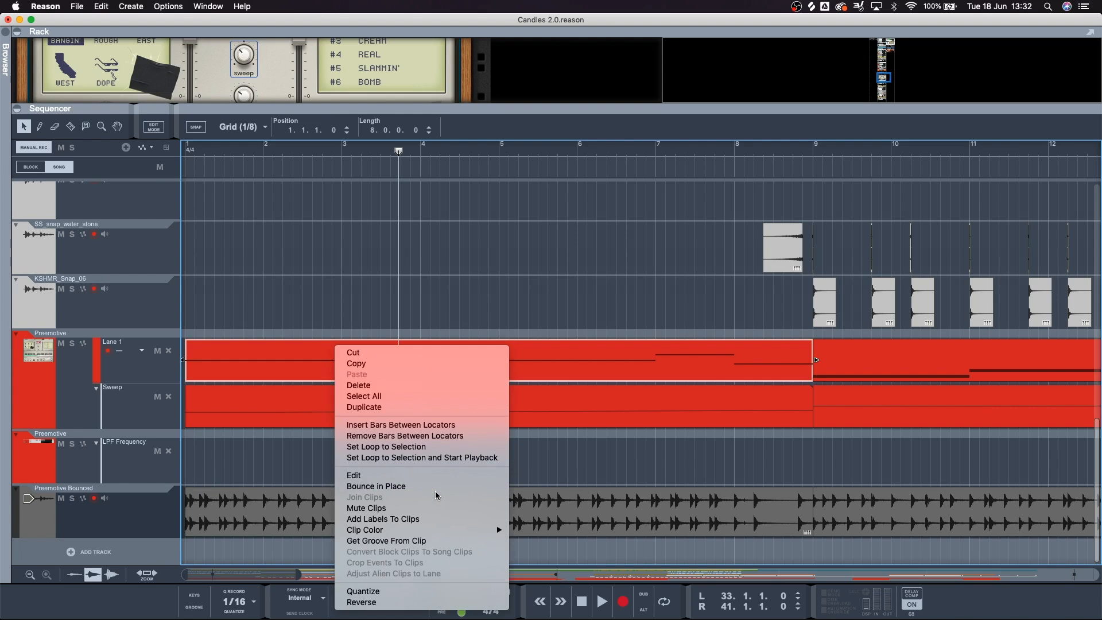
left_click(240, 457)
left_click(152, 513)
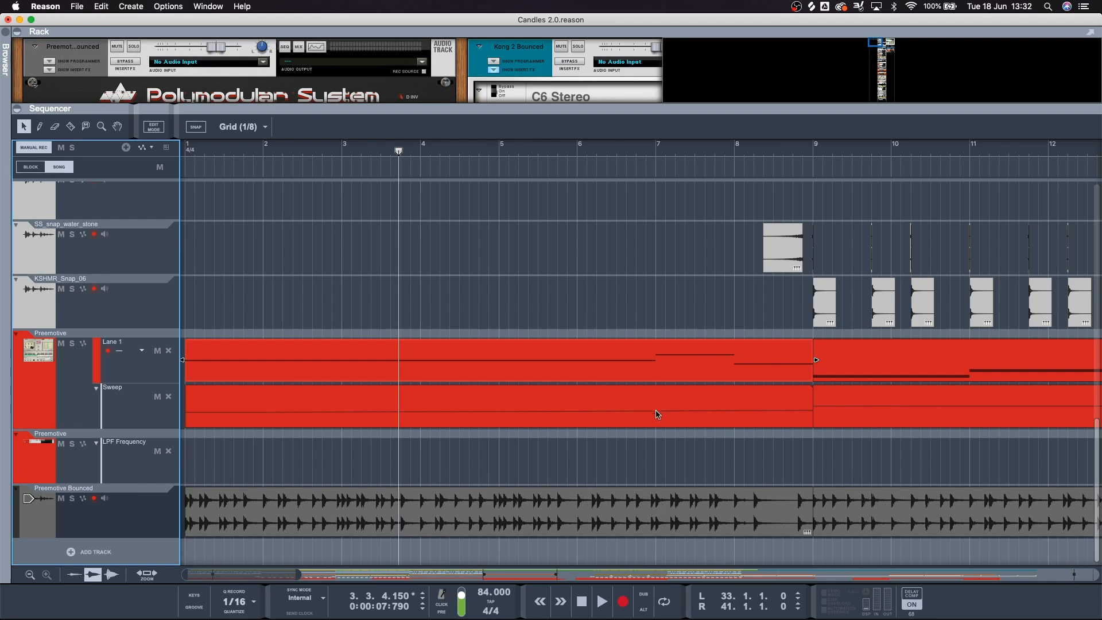
- Solo the Preemotive drum track and play a short passage of it from bar 25
scroll(658, 415, "down", 10)
scroll(490, 498, "down", 1)
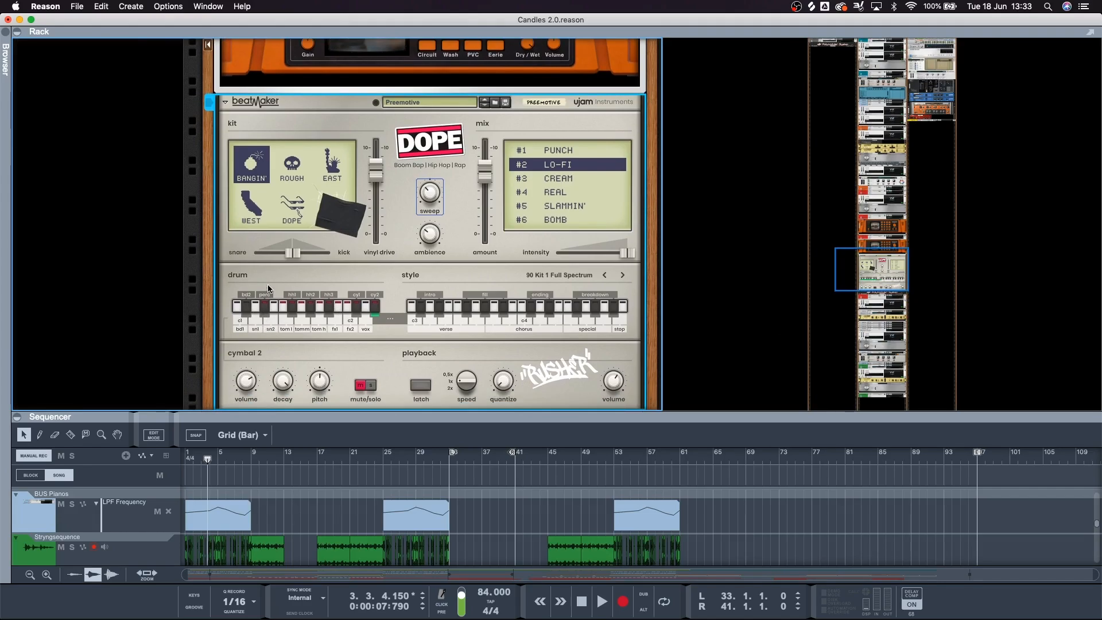
scroll(271, 281, "down", 1)
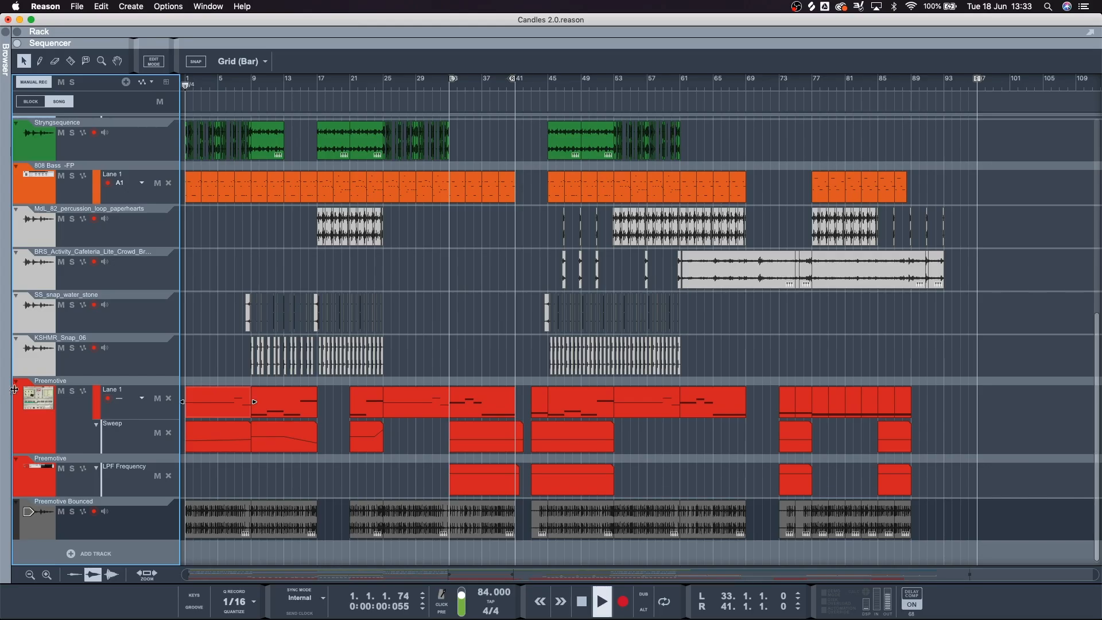
left_click(71, 391)
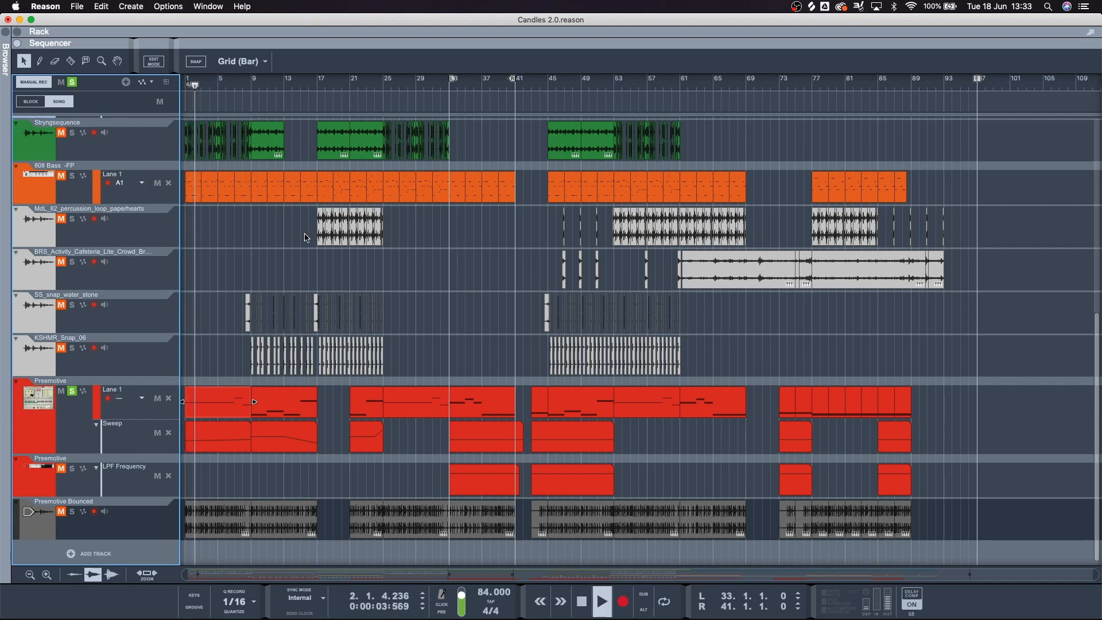
left_click(218, 402)
left_click(383, 80)
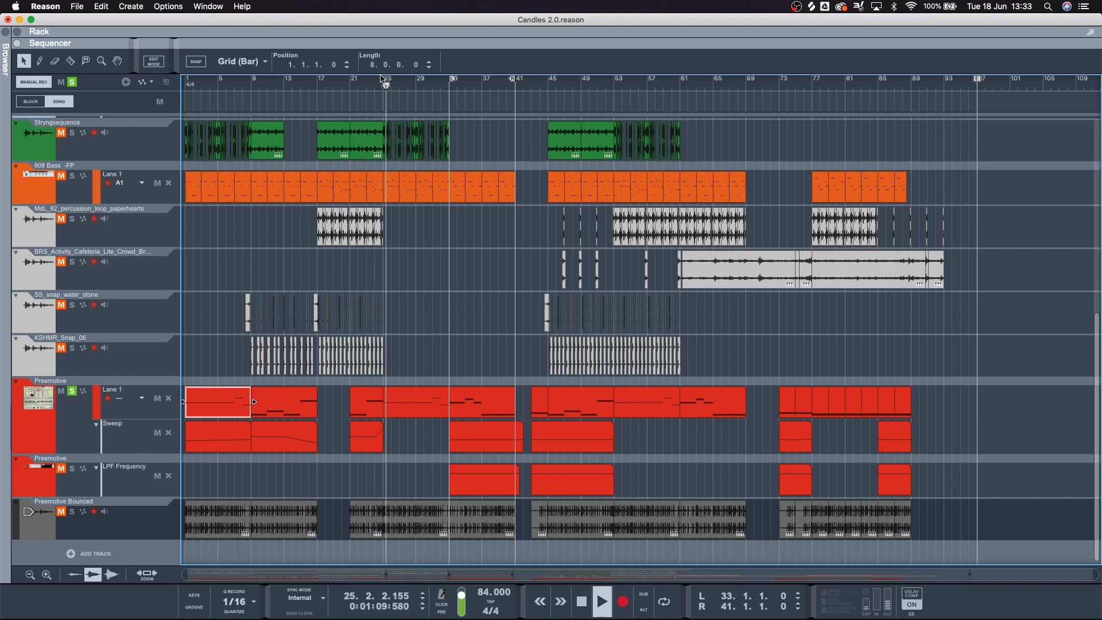
key("space")
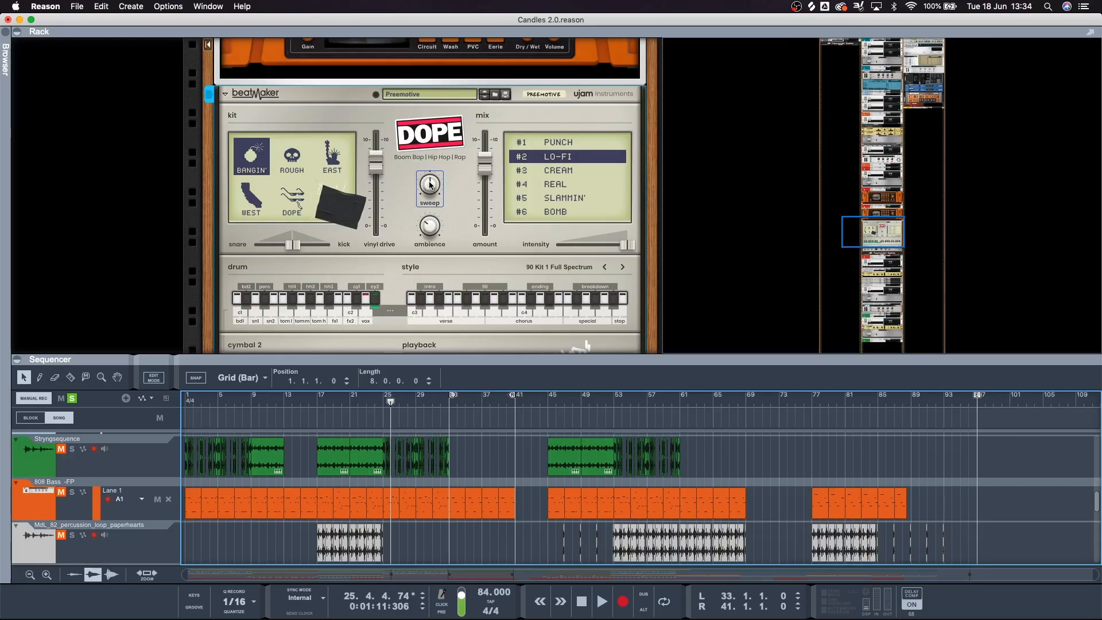
- Play the soloed Preemotive track from the song start and from bar 9 to hear its sweep automation
scroll(429, 184, "right", 5)
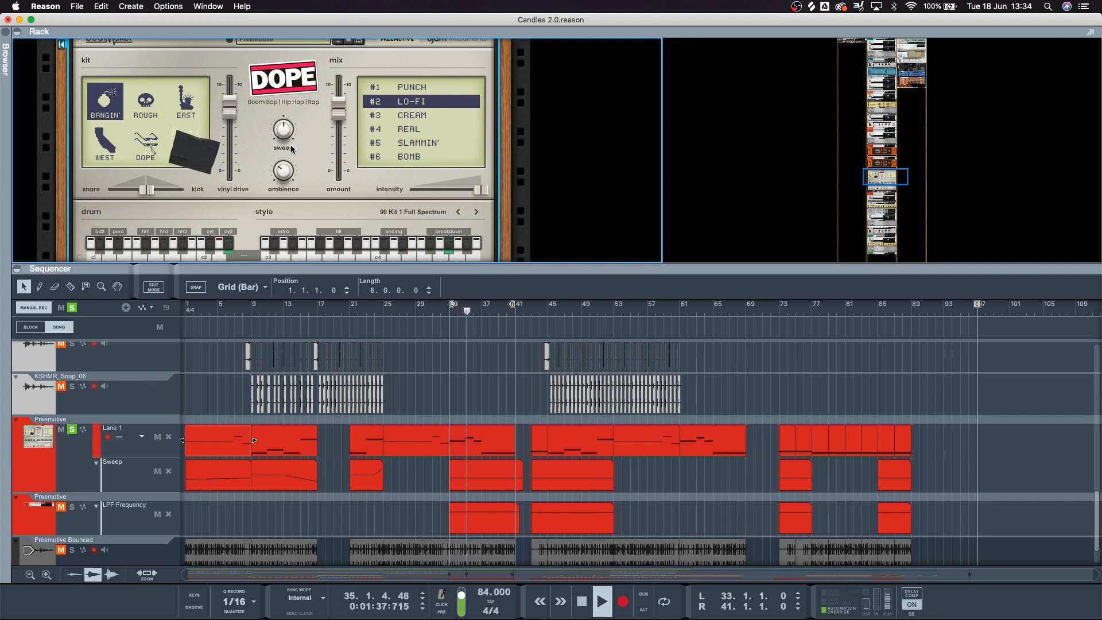
key("space")
key("shift+Return")
scroll(320, 482, "down", 2)
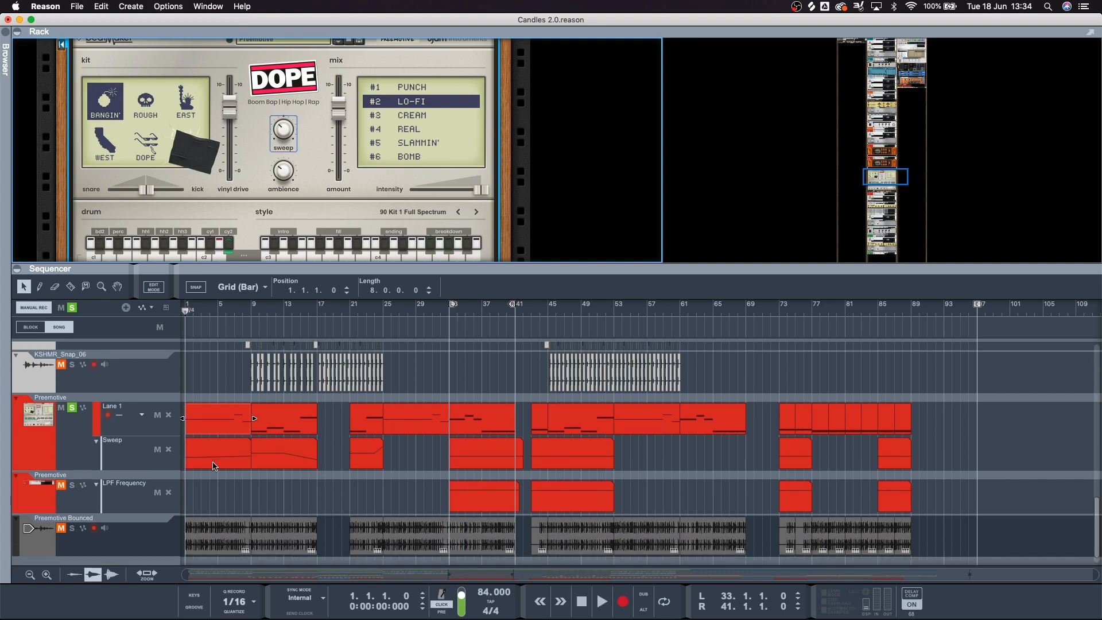
key("space")
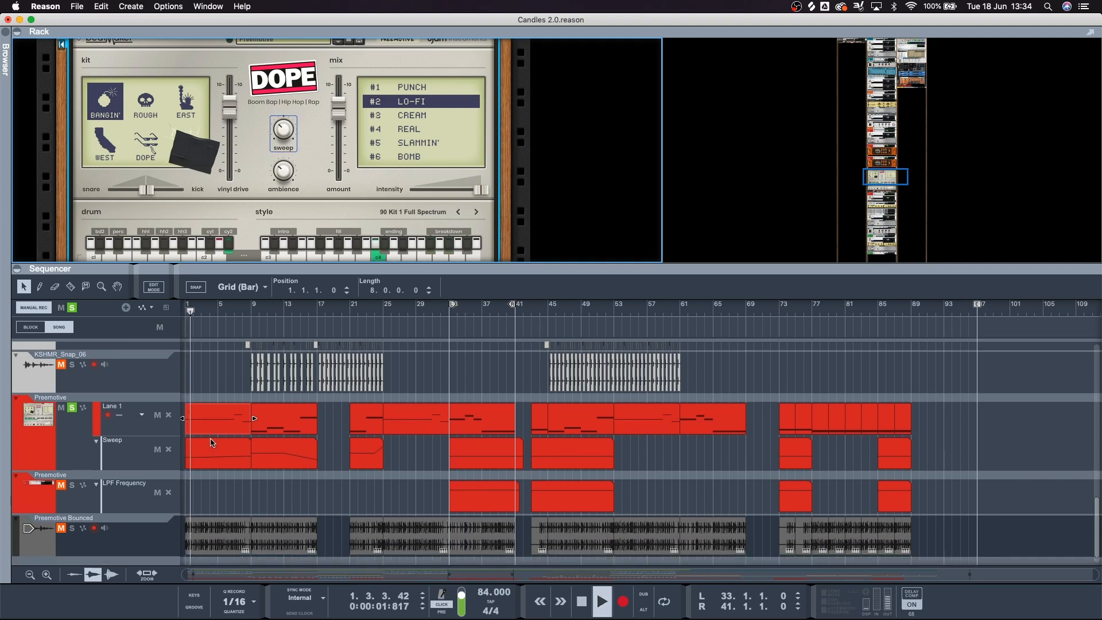
scroll(230, 391, "up", 1)
left_click(251, 321)
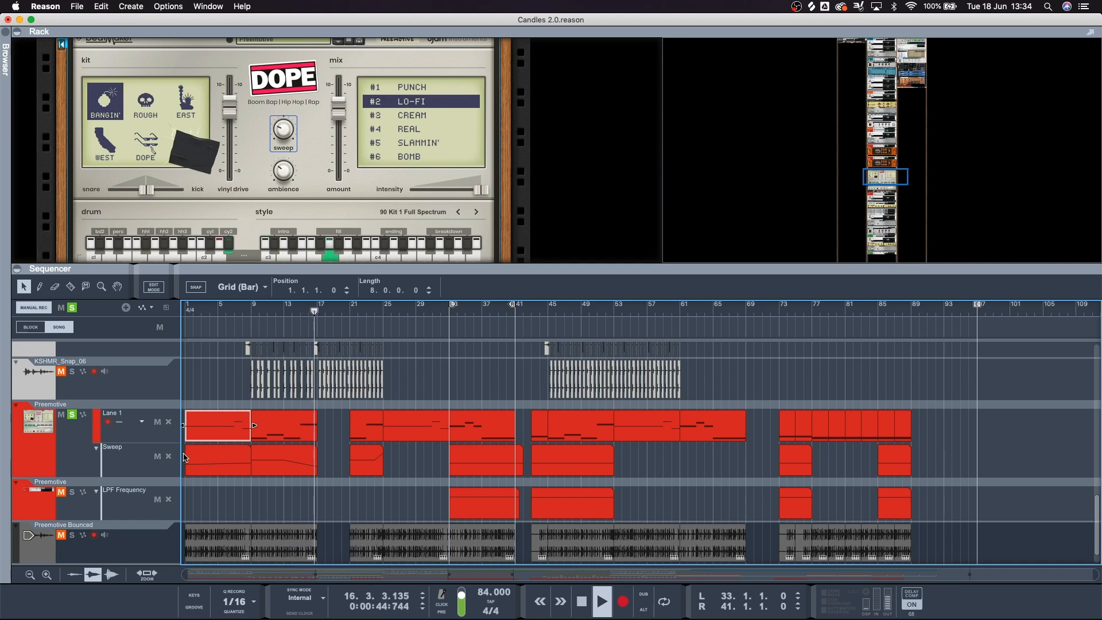
- Try different snare/kick balance settings on the Beatmaker Dope while the Preemotive track plays
left_click(73, 415)
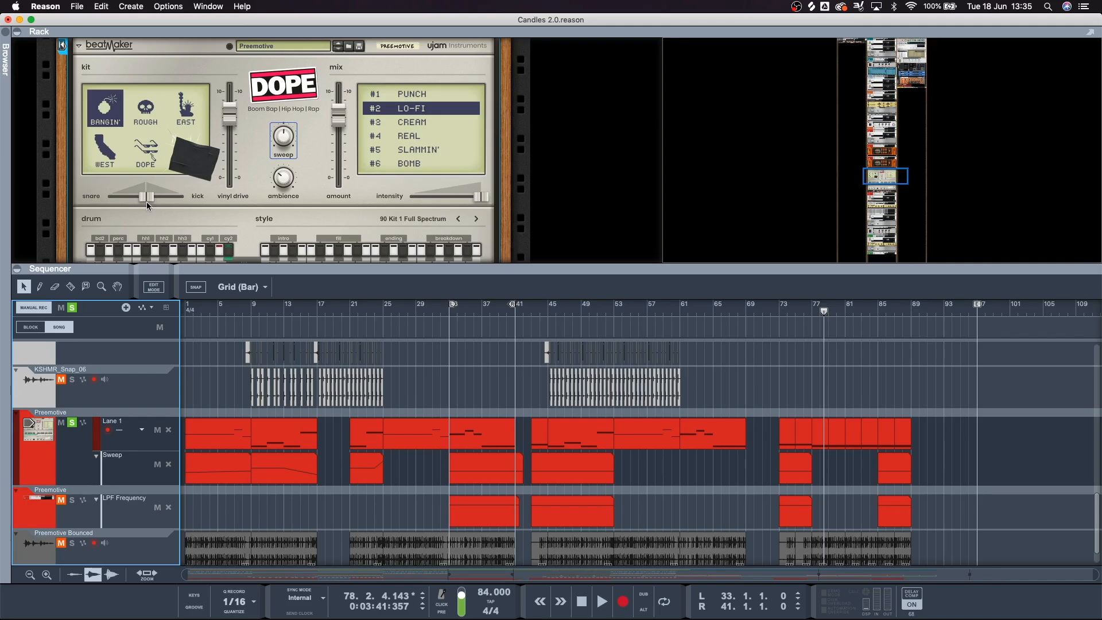
left_click_drag(147, 199, 170, 115)
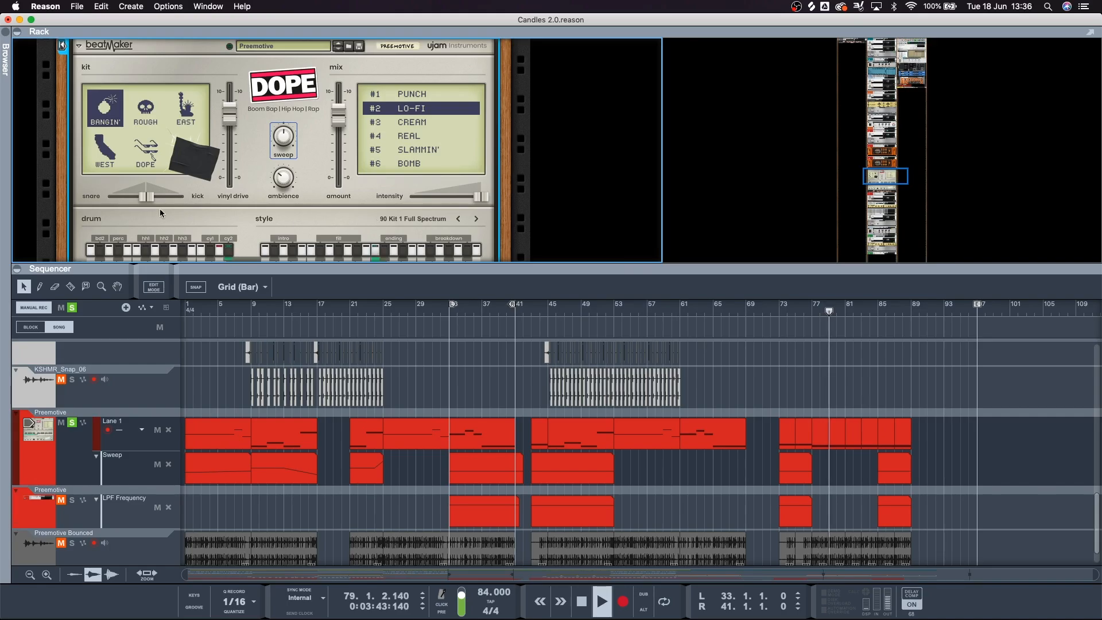
left_click_drag(144, 198, 113, 197)
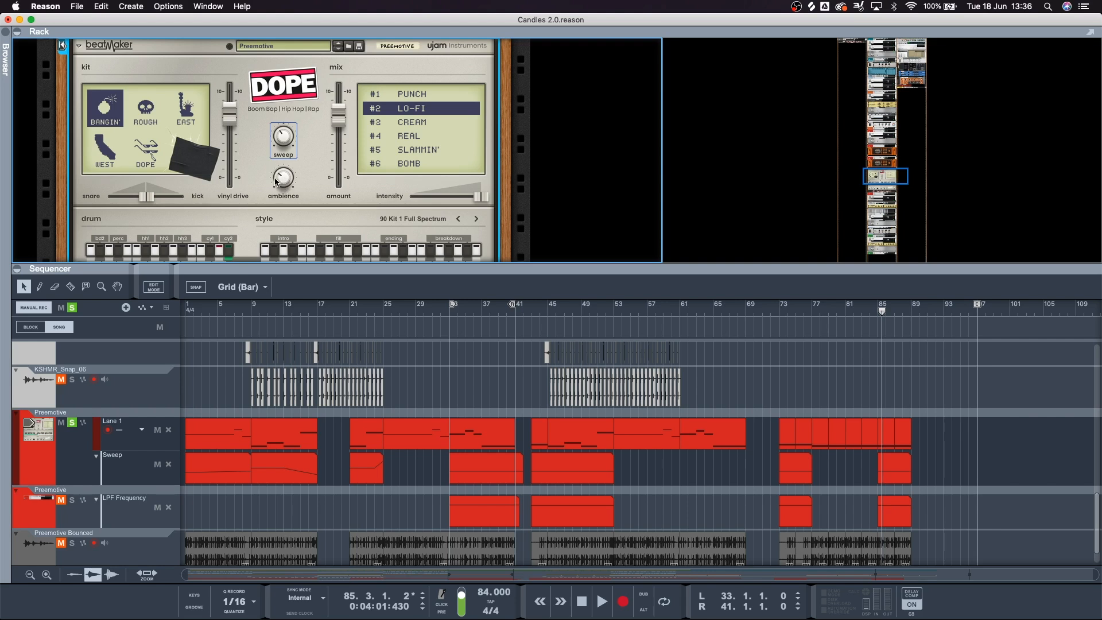
scroll(272, 198, "down", 3)
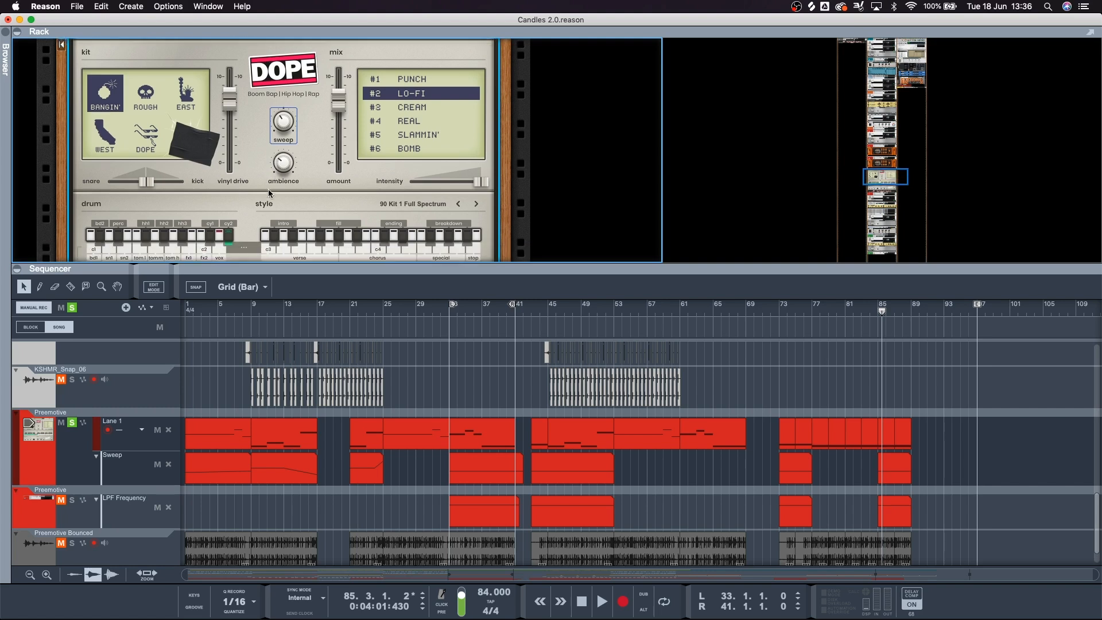
scroll(268, 194, "up", 2)
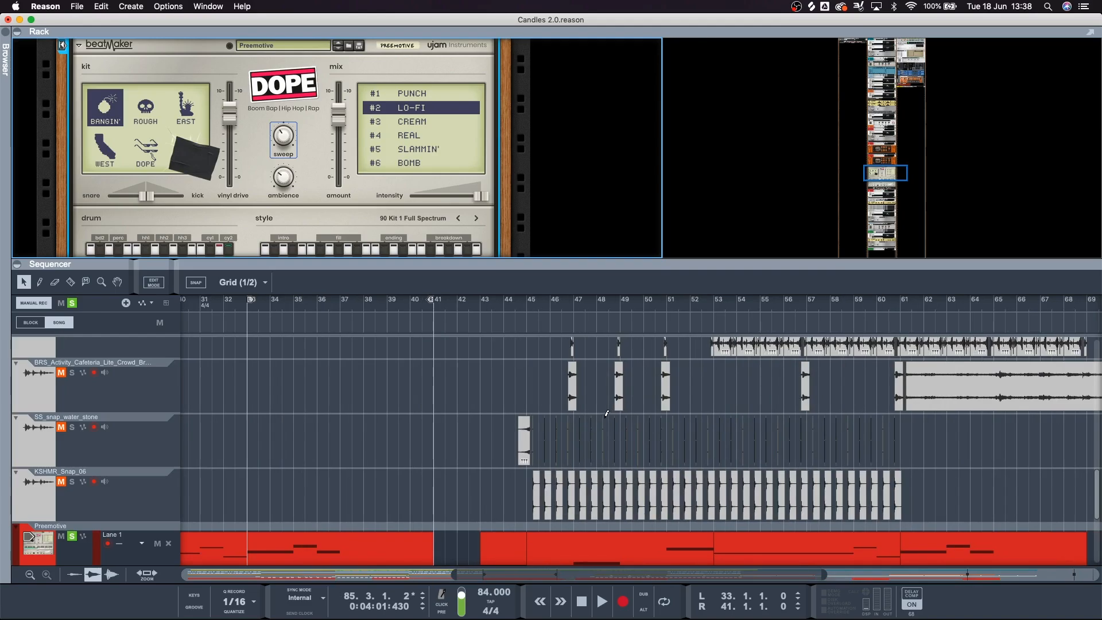
- Add the paperhearts percussion loop, BRS_Activity crowd, SS_snap_water_stone and KSHMR_Snap_06 tracks to the solo
scroll(605, 415, "up", 3)
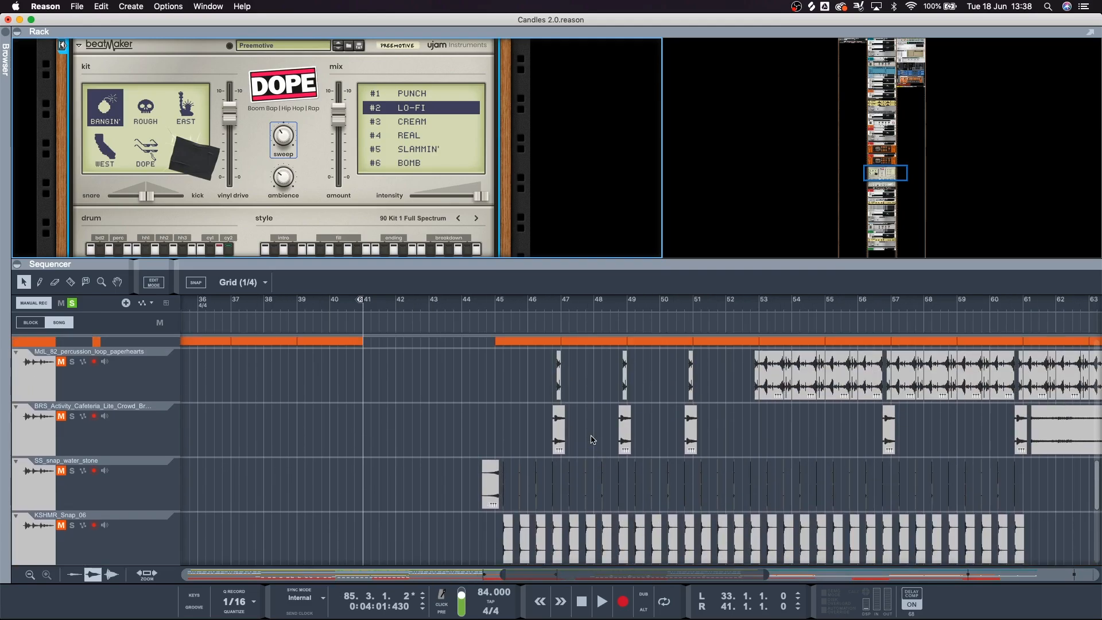
scroll(75, 383, "up", 1)
left_click(71, 376)
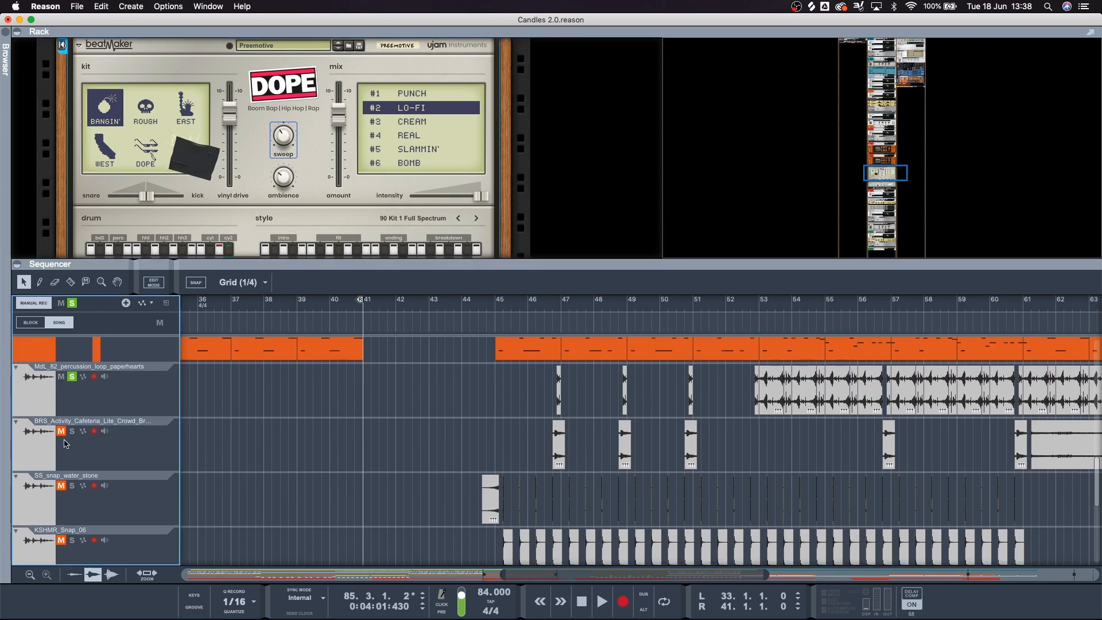
scroll(78, 501, "down", 1)
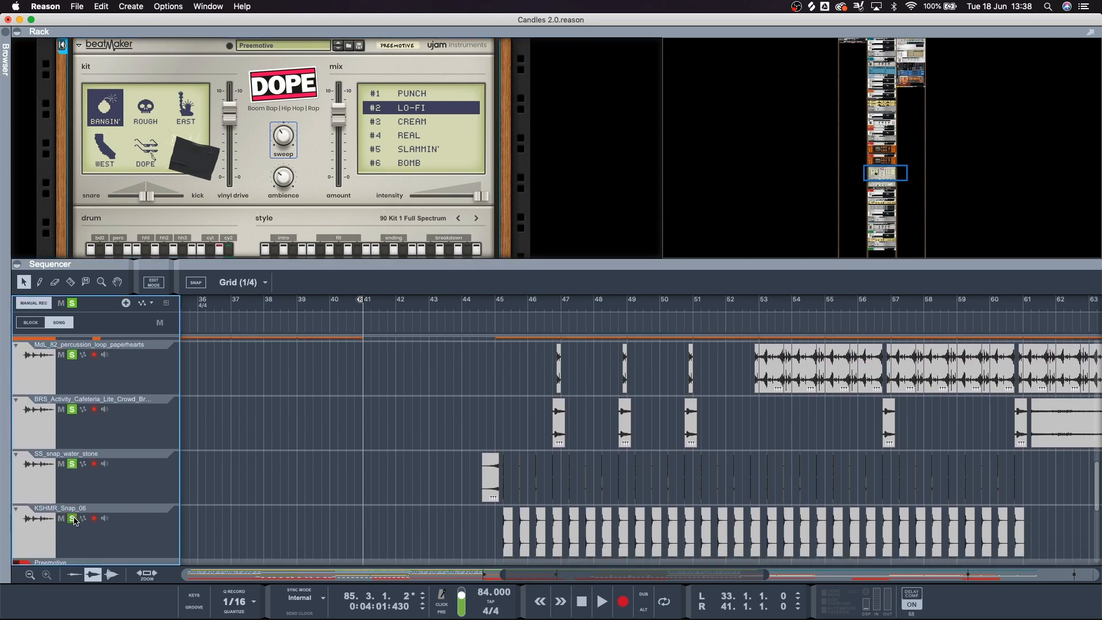
- Play the soloed percussion, snap and Preemotive tracks together from just before bar 45 and follow how their clips layer
scroll(74, 520, "down", 10)
scroll(386, 425, "up", 6)
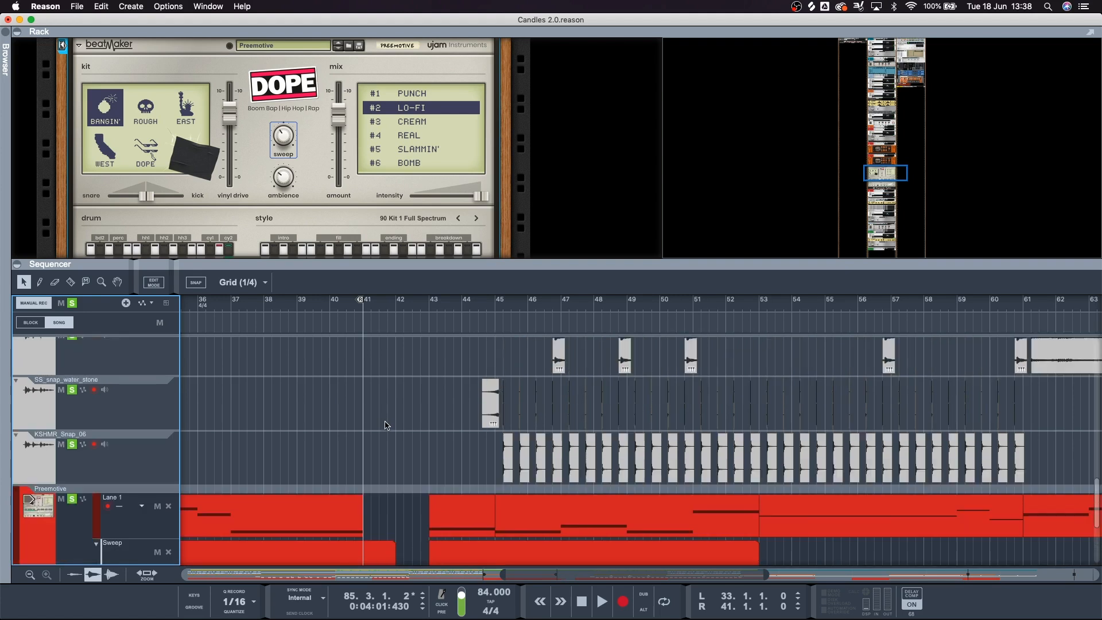
scroll(470, 367, "up", 2)
left_click(483, 305)
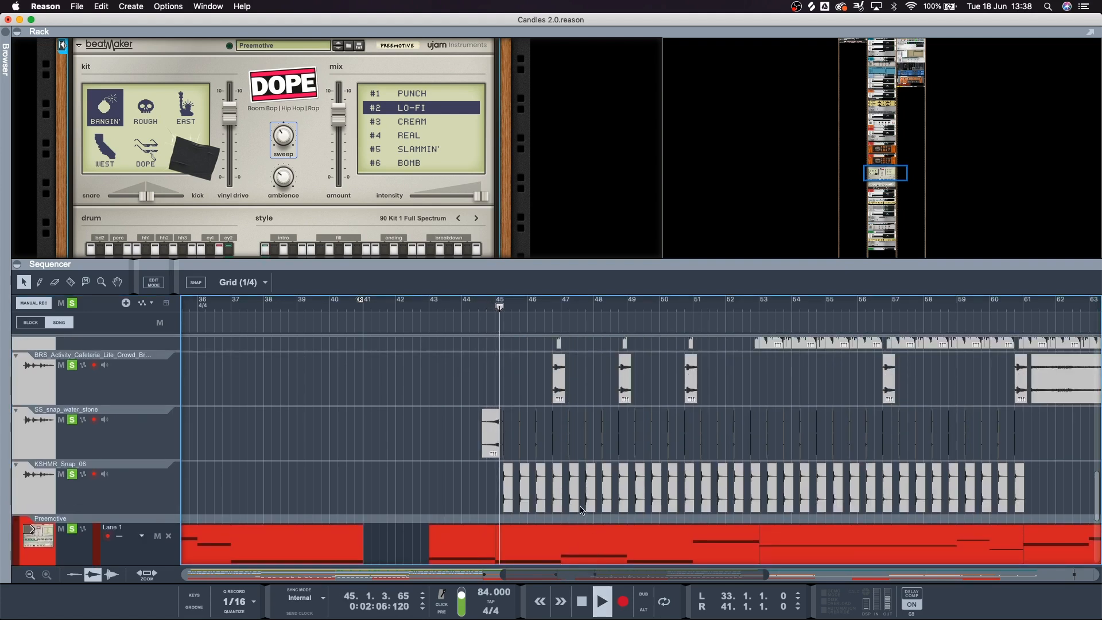
scroll(609, 458, "up", 2)
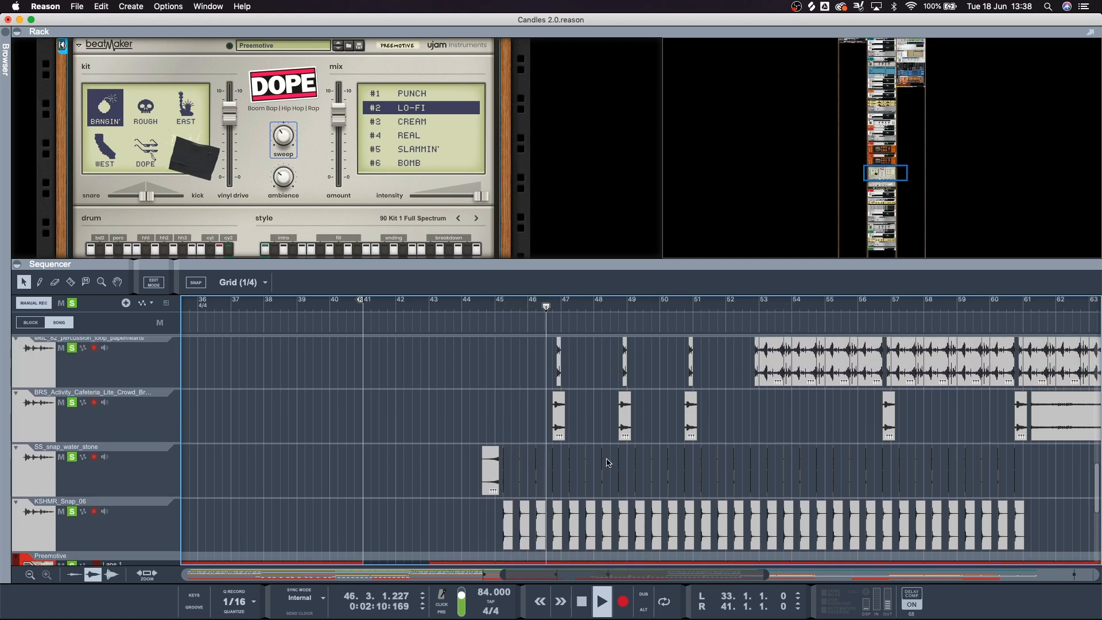
scroll(608, 464, "right", 2)
scroll(597, 457, "up", 1)
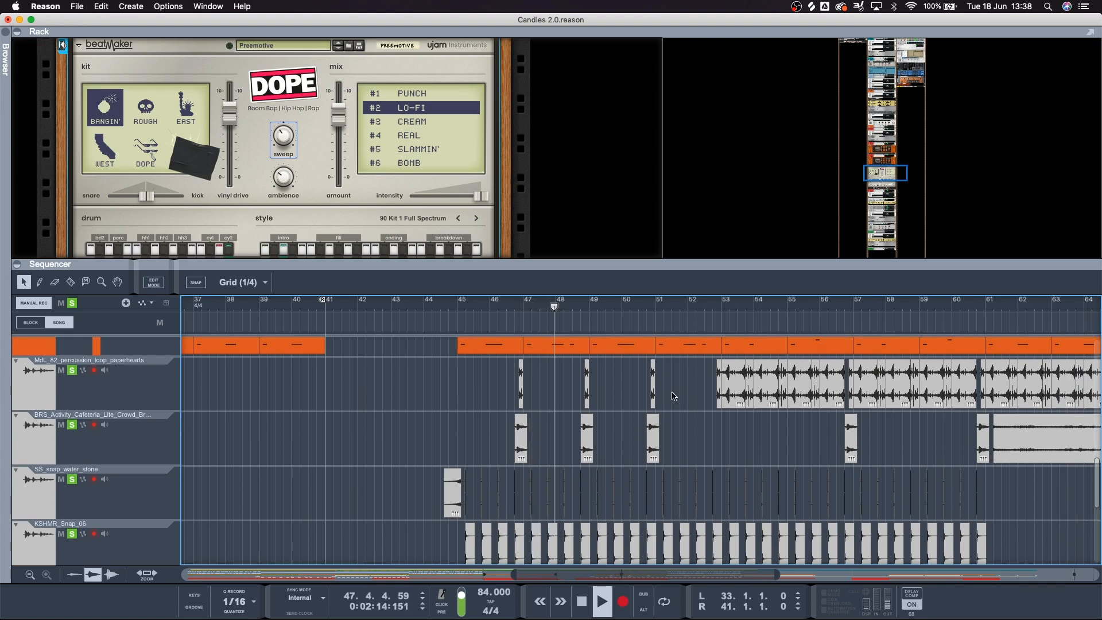
scroll(678, 376, "right", 5)
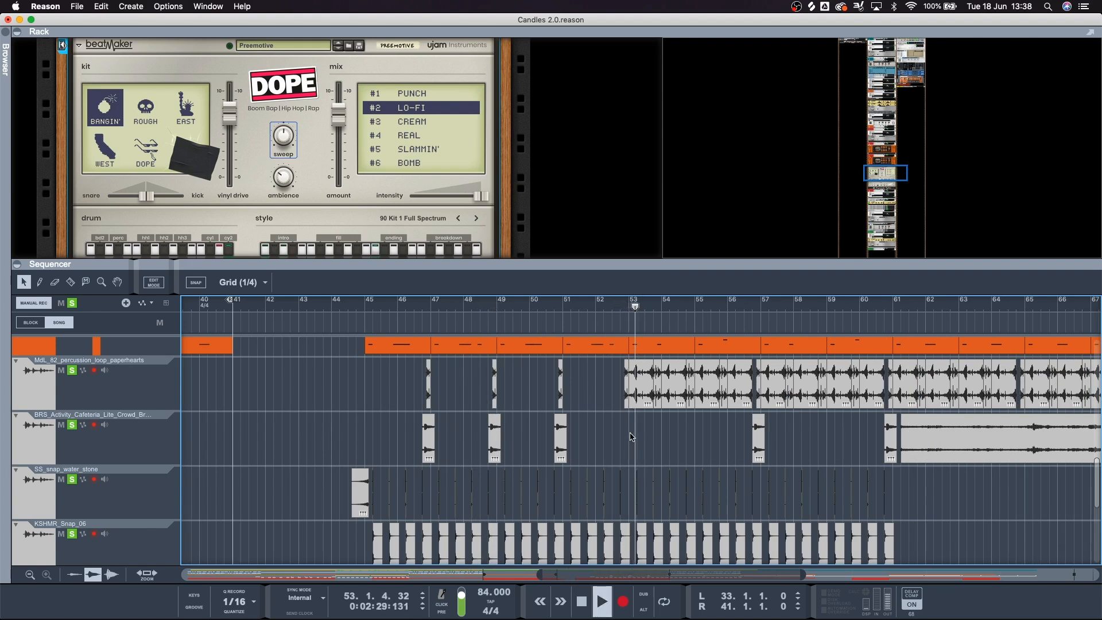
scroll(632, 436, "down", 3)
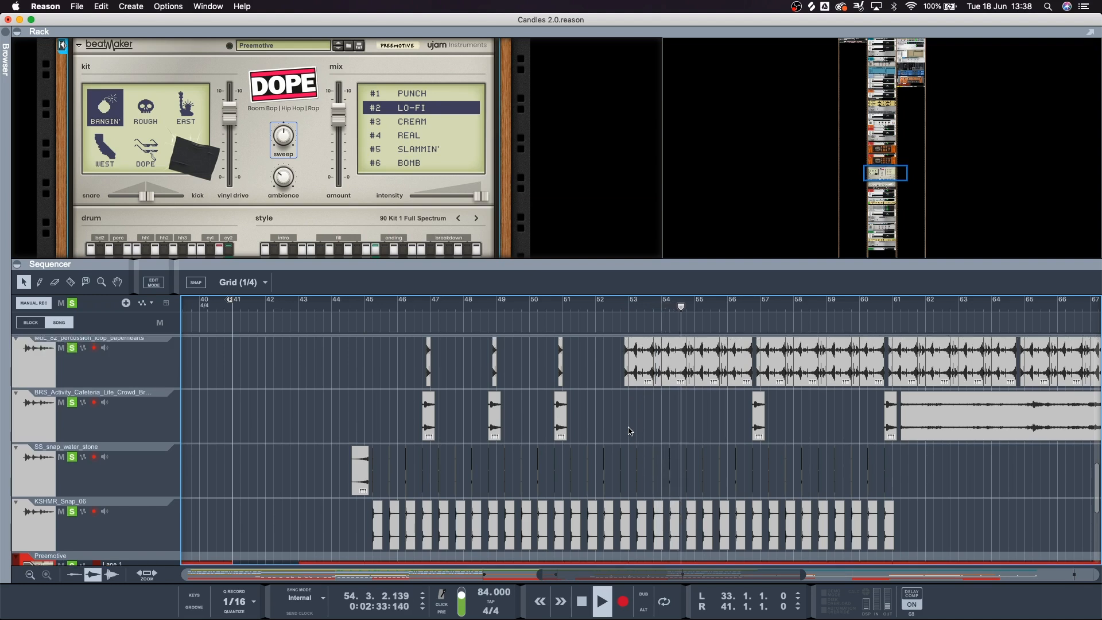
scroll(630, 429, "down", 2)
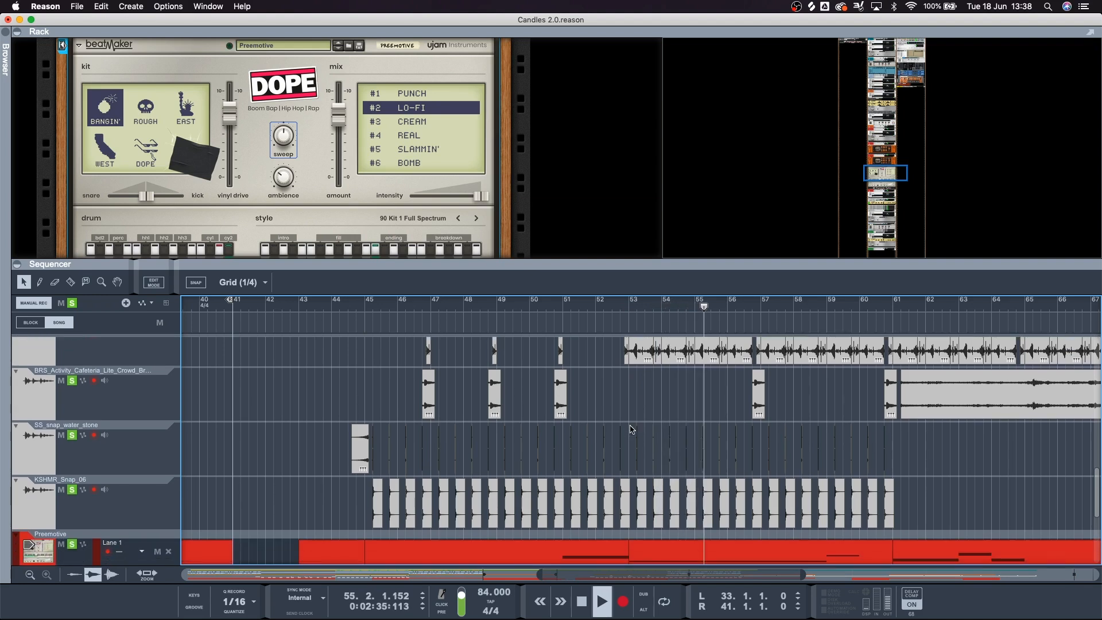
scroll(631, 429, "up", 1)
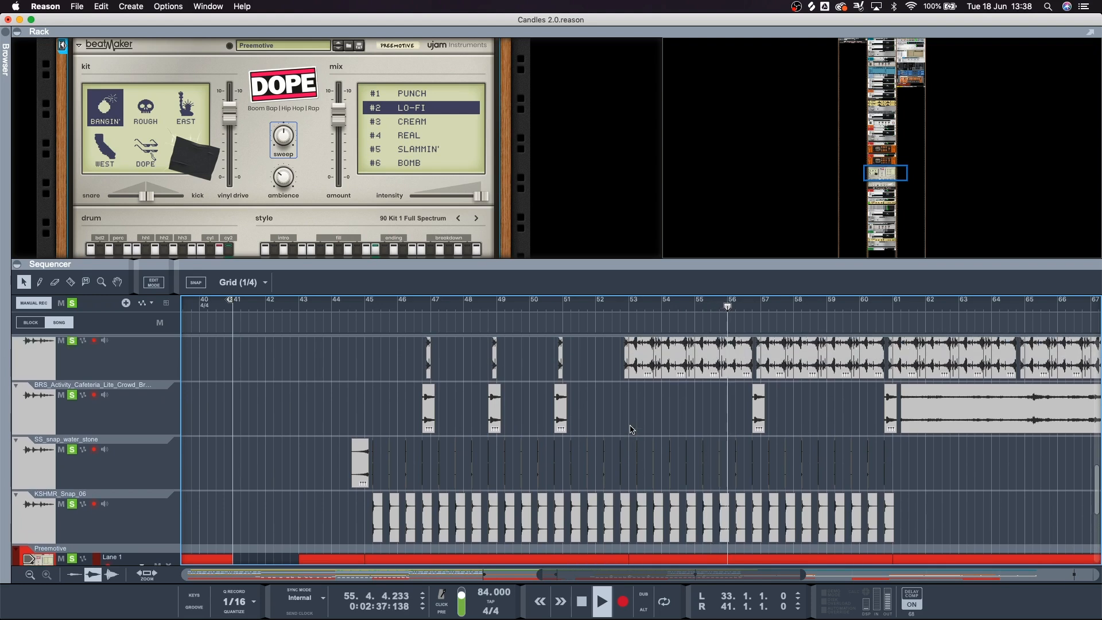
scroll(631, 429, "up", 2)
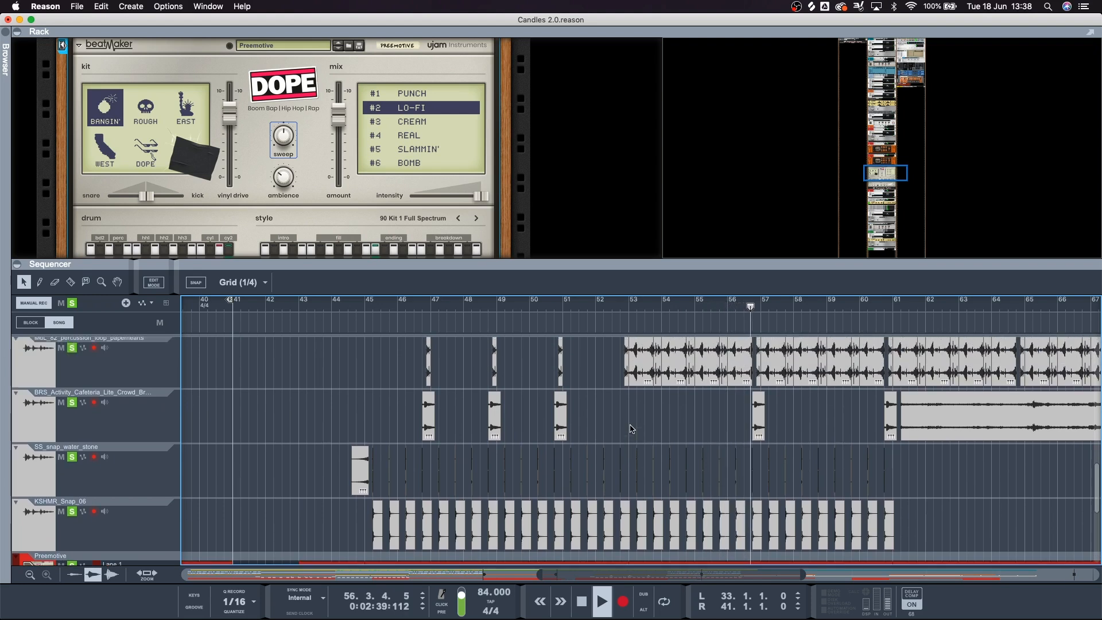